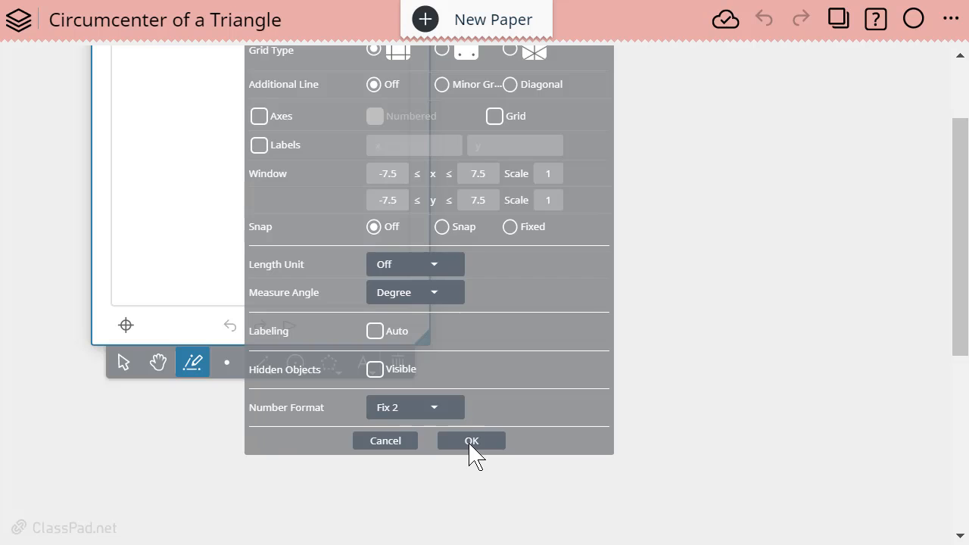
Accept the drawing settings and draw a downward-pointing triangle with the Polygon tool, raising its upper-left vertex slightly
{"action": "left_click", "coordinate": [470, 441]}
{"action": "scroll", "coordinate": [772, 432], "scroll_direction": "up", "scroll_amount": 3}
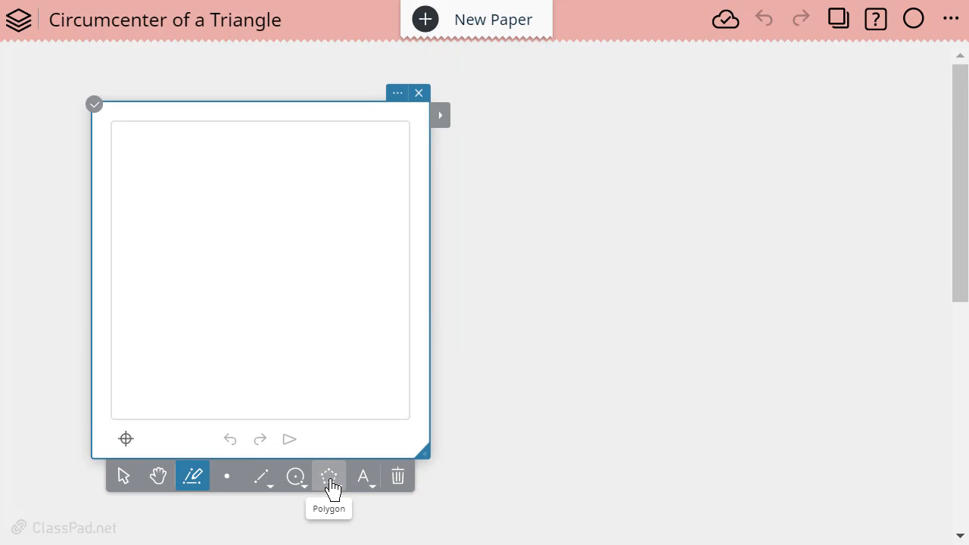
{"action": "left_click", "coordinate": [330, 479]}
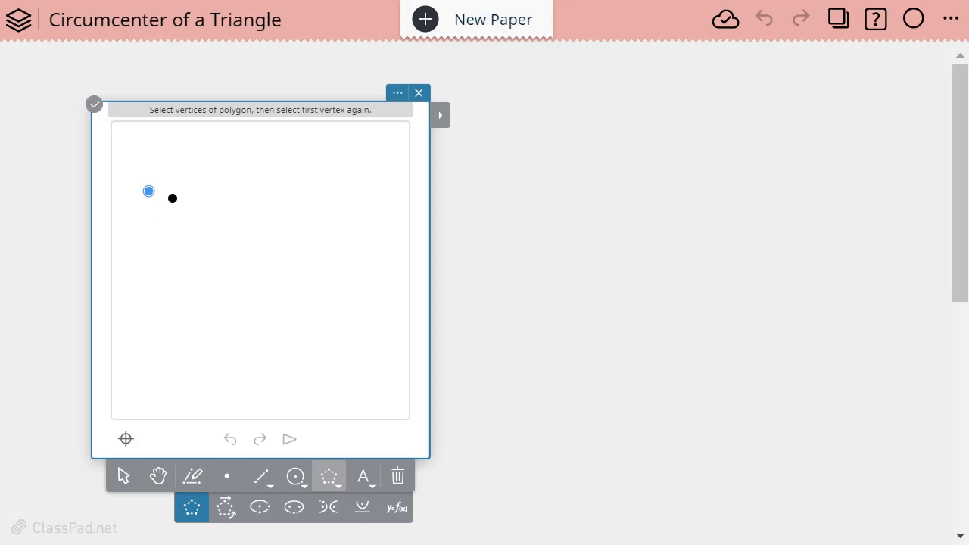
{"action": "left_click", "coordinate": [366, 205]}
{"action": "left_click", "coordinate": [231, 369]}
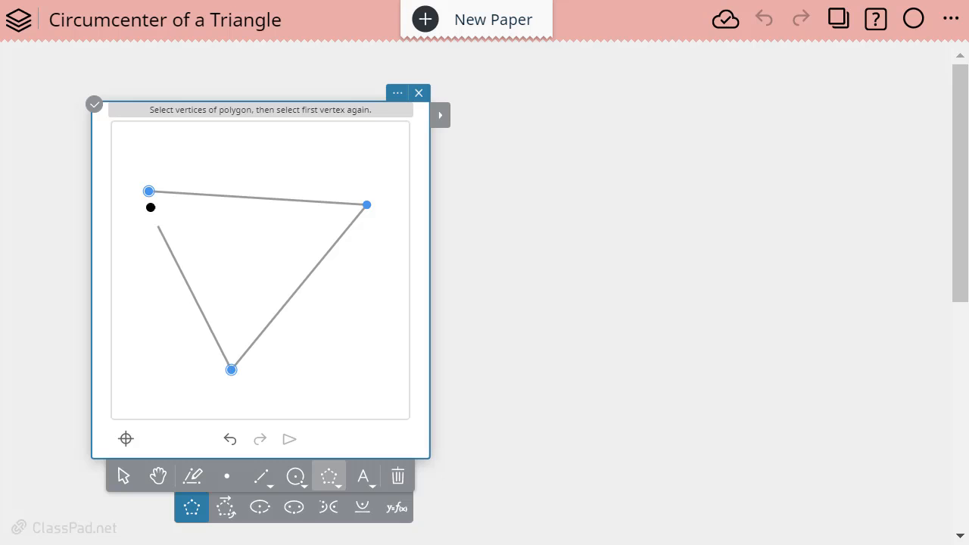
{"action": "left_click", "coordinate": [149, 190]}
{"action": "left_click", "coordinate": [119, 487]}
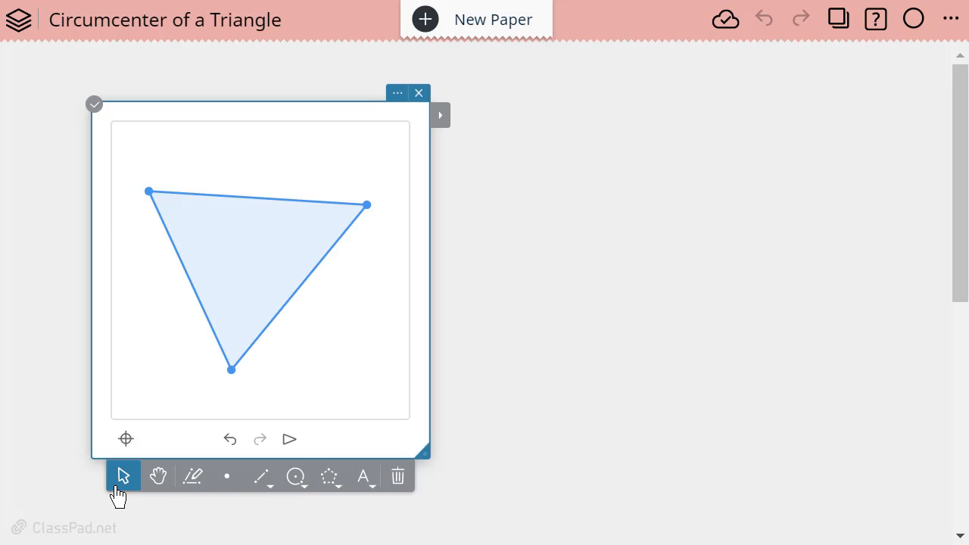
{"action": "left_click_drag", "start_coordinate": [148, 190], "coordinate": [150, 165]}
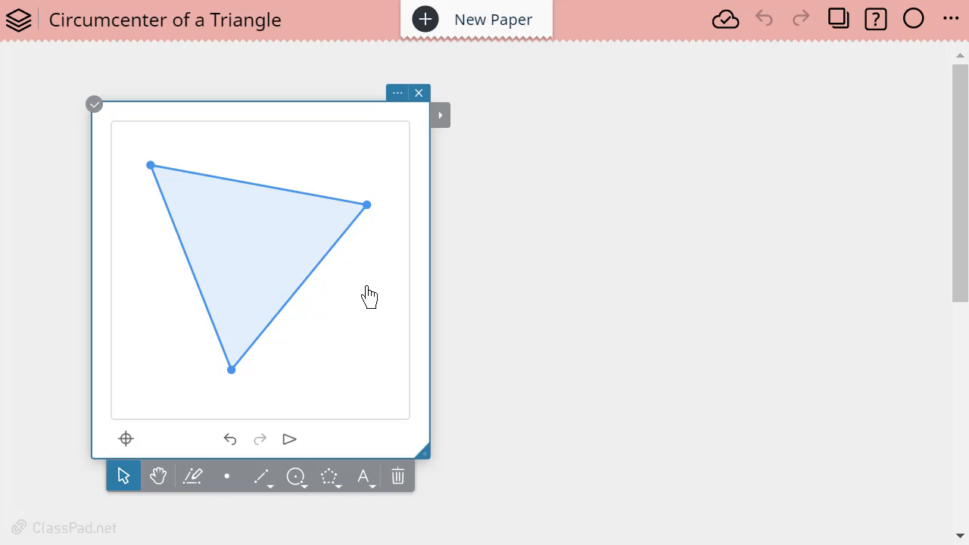
Construct the perpendicular bisector of the triangle's lower-right side
{"action": "left_click", "coordinate": [442, 116]}
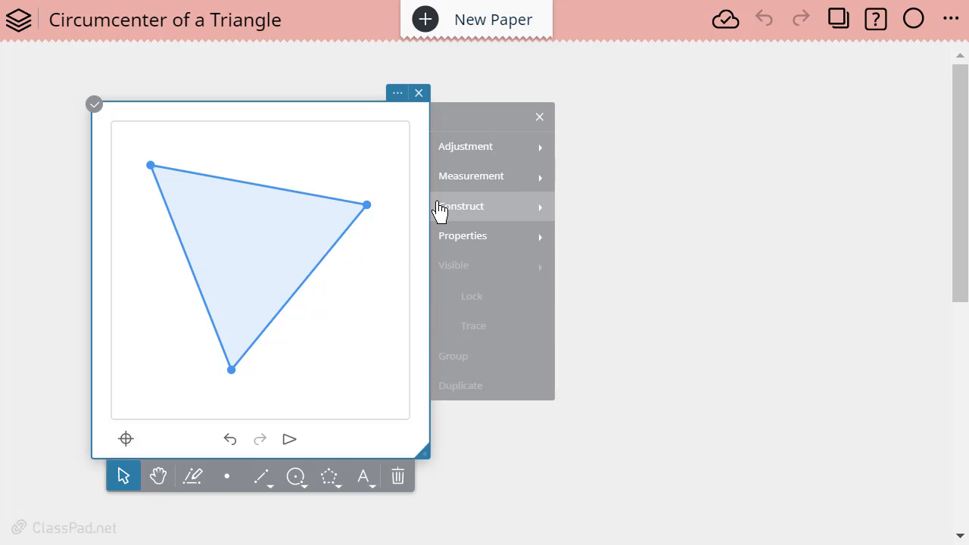
{"action": "left_click", "coordinate": [472, 212]}
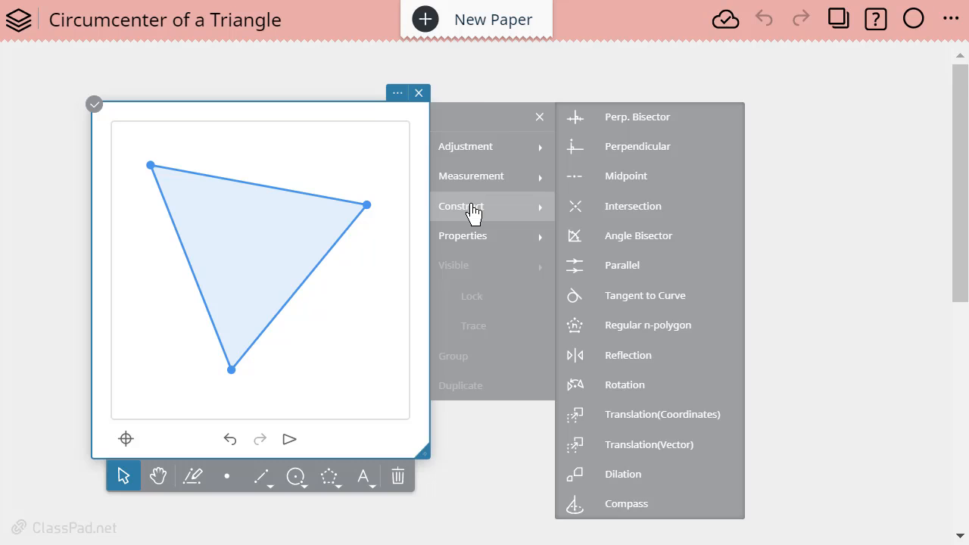
{"action": "left_click", "coordinate": [630, 121]}
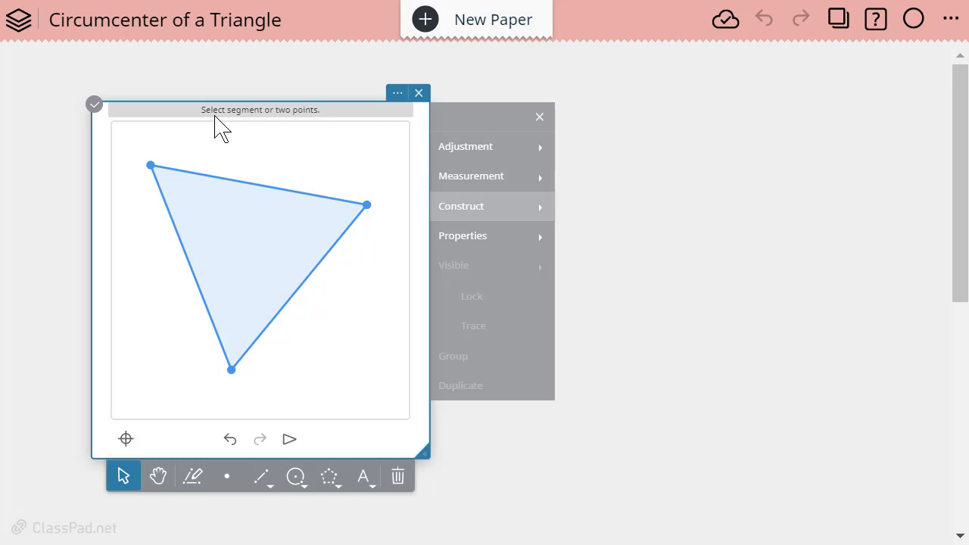
{"action": "left_click", "coordinate": [302, 291]}
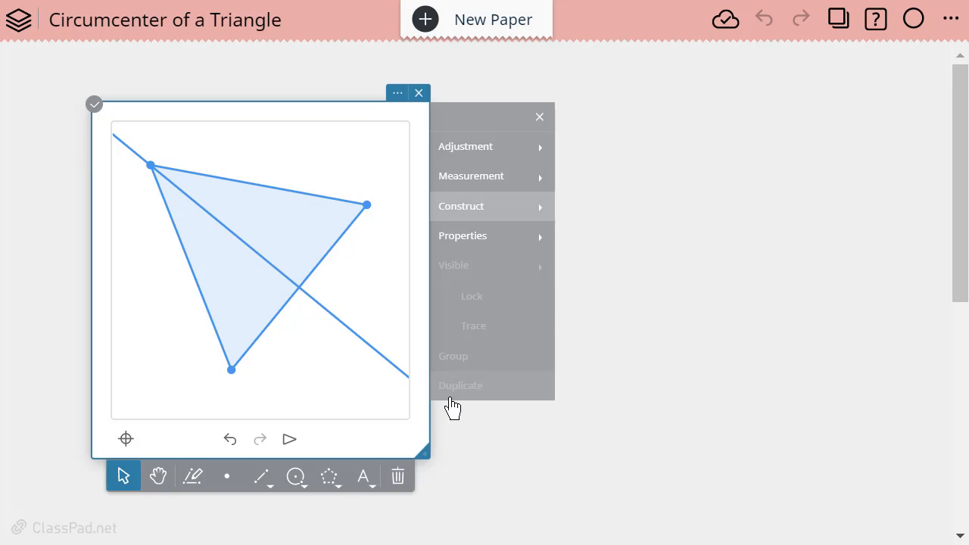
Change the perpendicular bisector's color to orange and its line style to dotted
{"action": "left_click", "coordinate": [325, 315]}
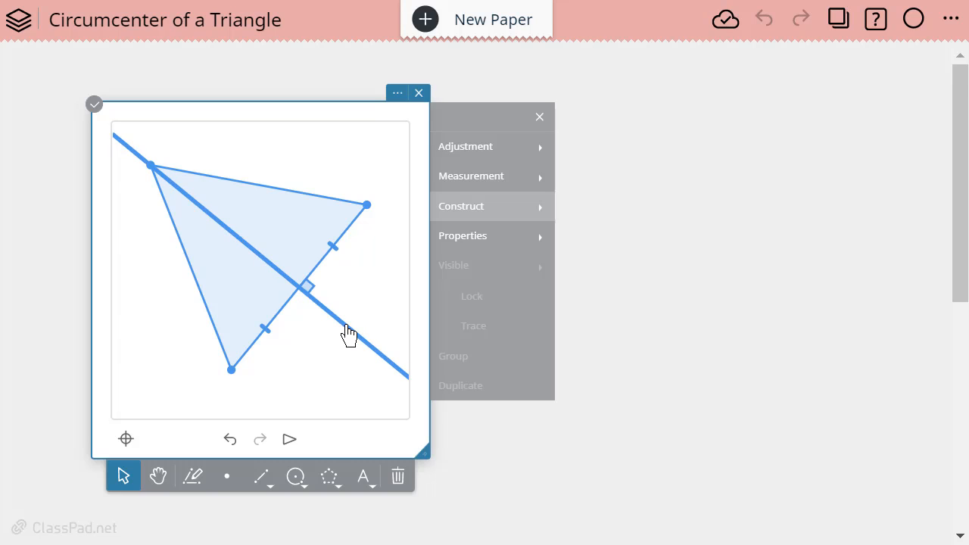
{"action": "left_click", "coordinate": [348, 335]}
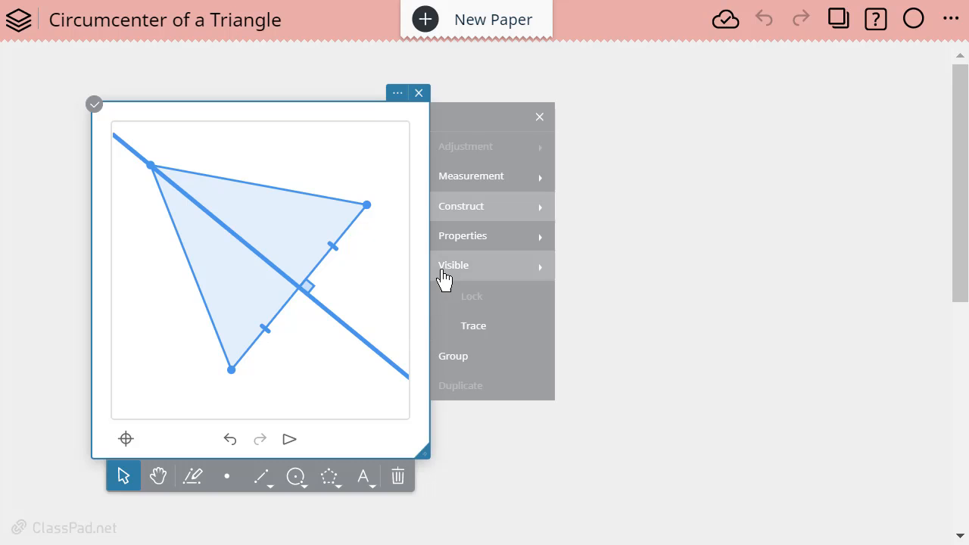
{"action": "left_click", "coordinate": [461, 241]}
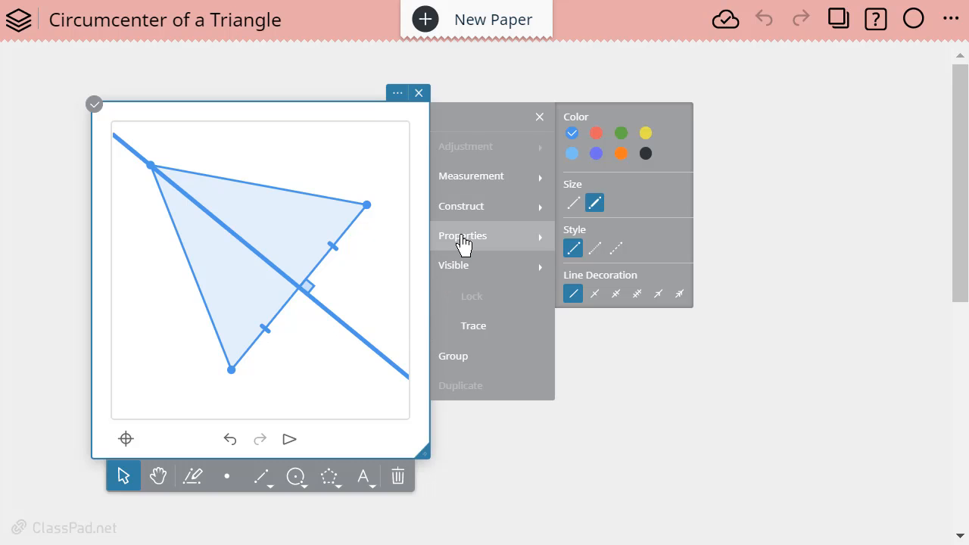
{"action": "left_click", "coordinate": [621, 154]}
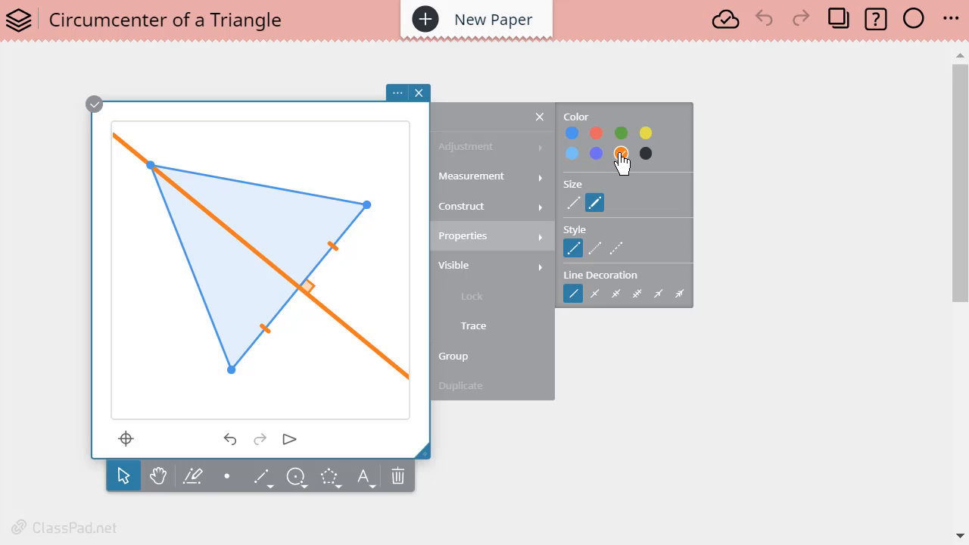
{"action": "left_click", "coordinate": [594, 251]}
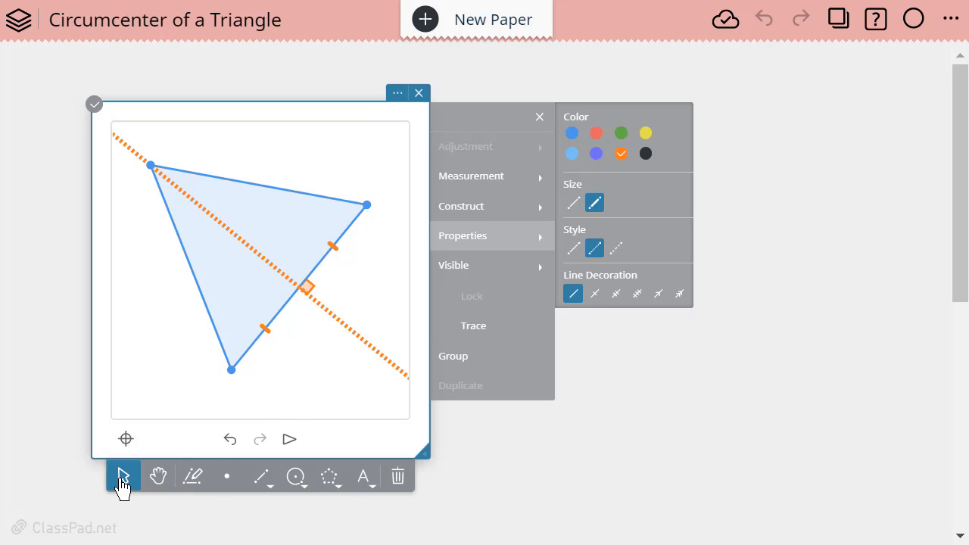
With nothing selected, set the default properties for new objects to orange color and dotted line style
{"action": "left_click", "coordinate": [154, 357]}
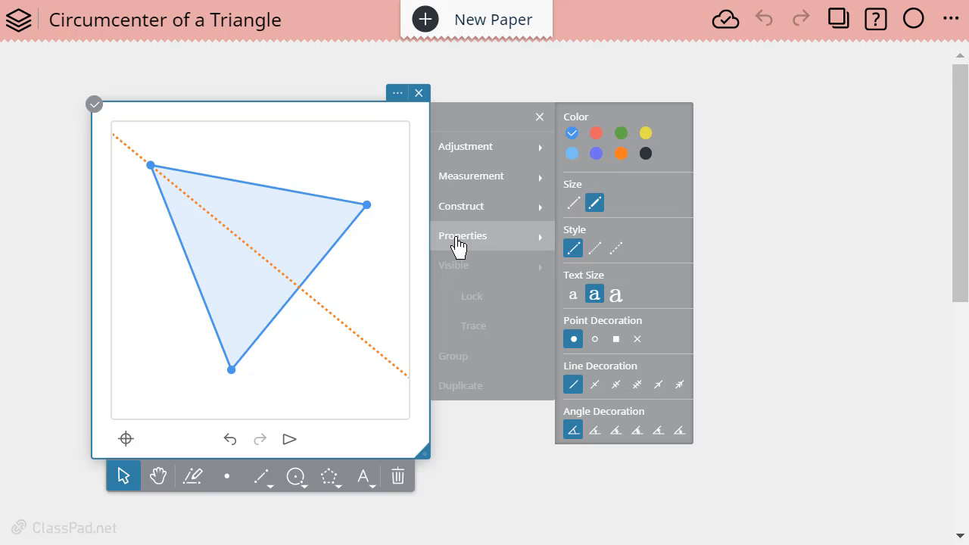
{"action": "left_click", "coordinate": [620, 154]}
{"action": "left_click", "coordinate": [593, 253]}
Construct the perpendicular bisector of the triangle's upper side
{"action": "left_click", "coordinate": [281, 193]}
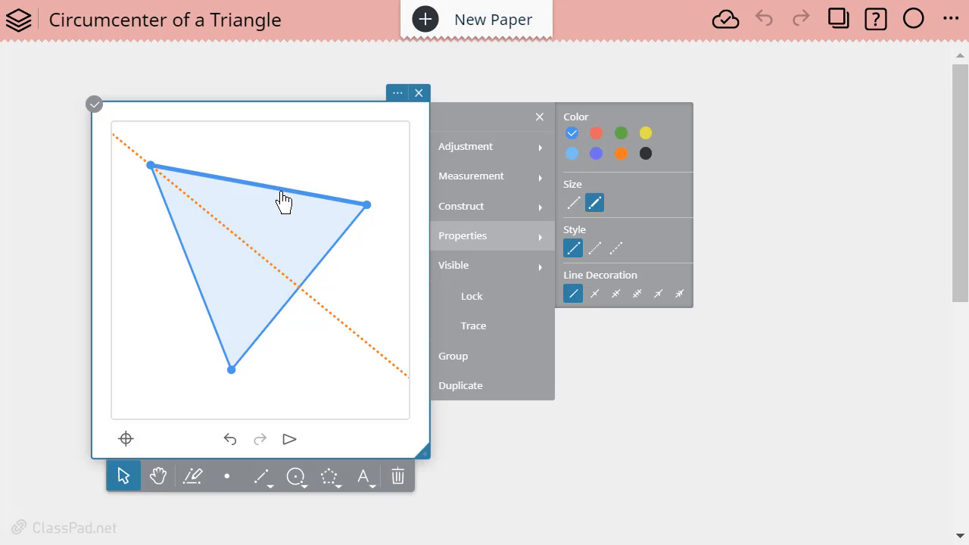
{"action": "left_click", "coordinate": [511, 210]}
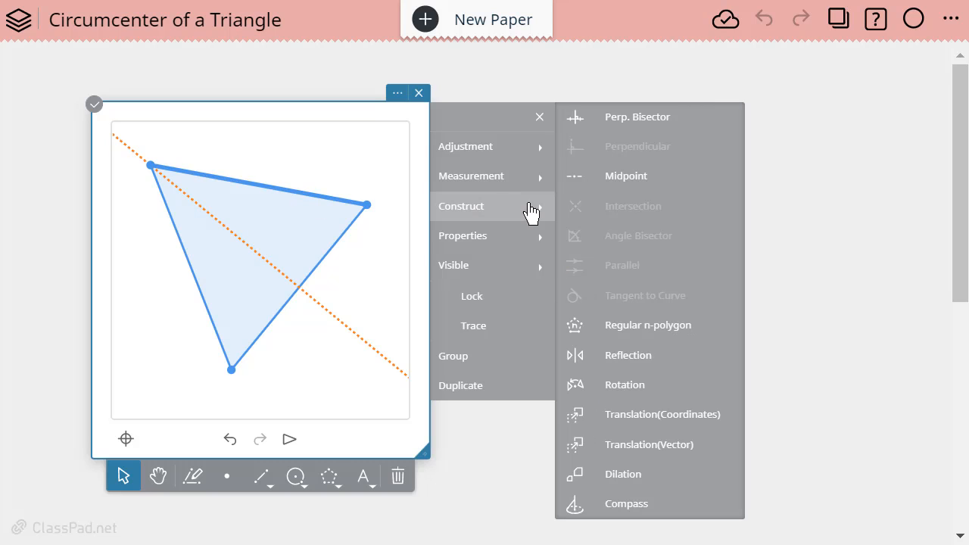
{"action": "left_click", "coordinate": [666, 124]}
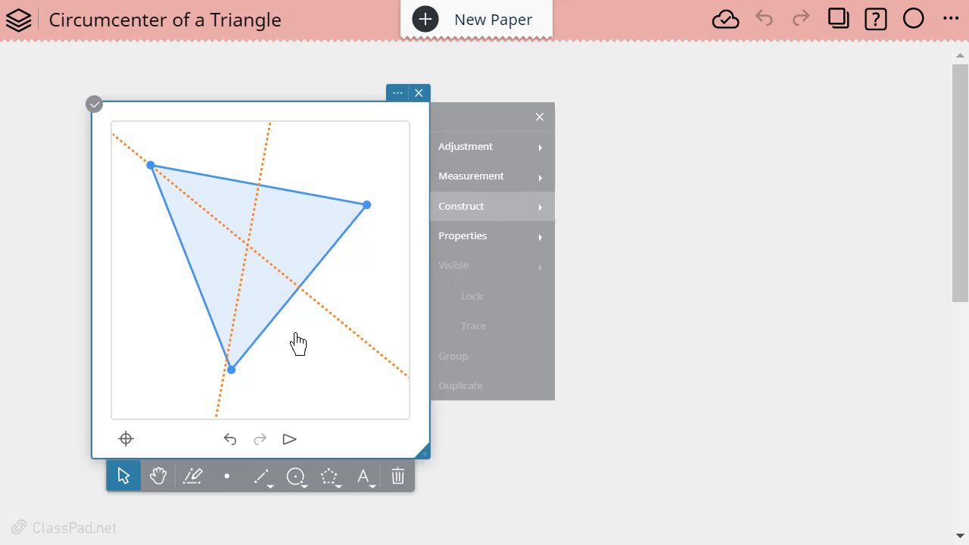
Construct the perpendicular bisector of the triangle's left side and move the upper-left vertex down
{"action": "left_click", "coordinate": [196, 287]}
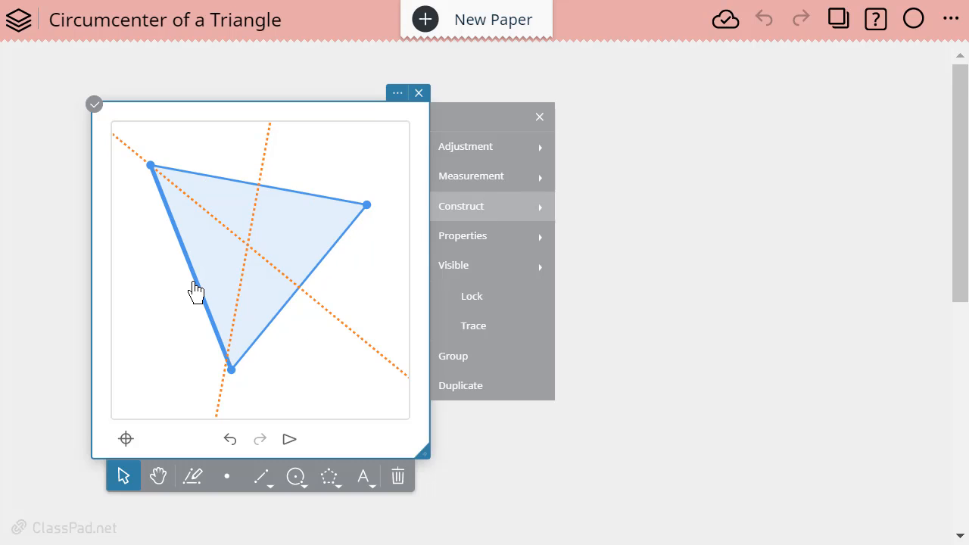
{"action": "left_click", "coordinate": [515, 218]}
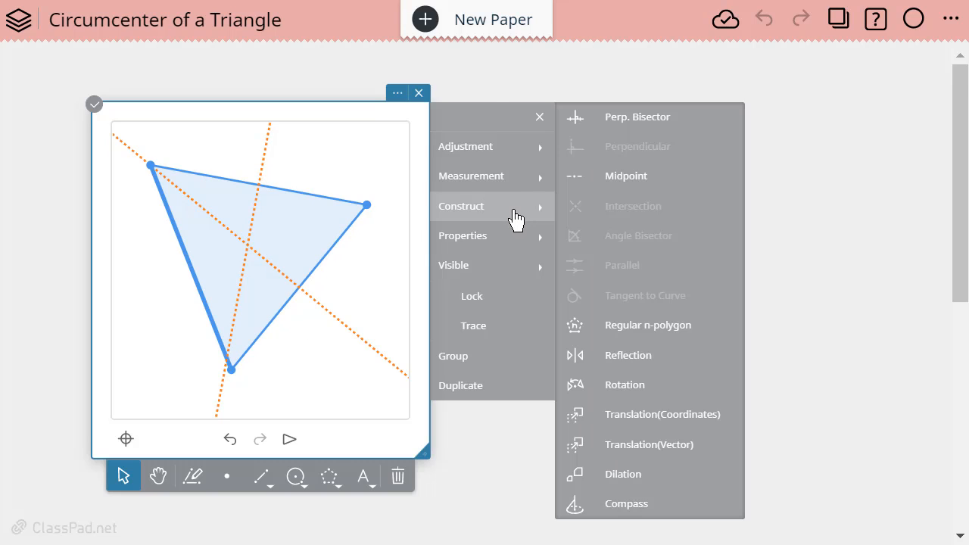
{"action": "left_click", "coordinate": [664, 125]}
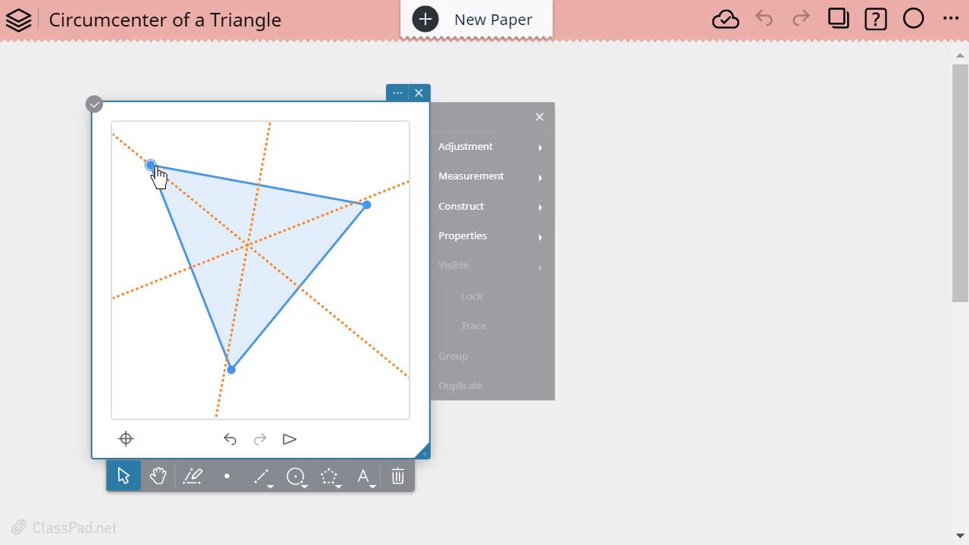
{"action": "left_click_drag", "start_coordinate": [155, 167], "coordinate": [136, 224]}
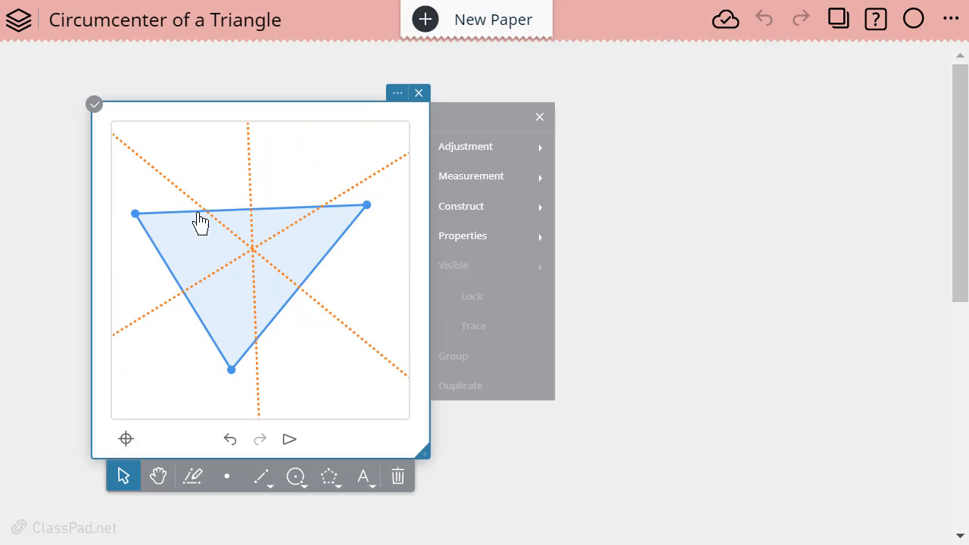
Construct the intersection point of the perpendicular bisectors of the upper and lower-right sides
{"action": "left_click", "coordinate": [252, 173]}
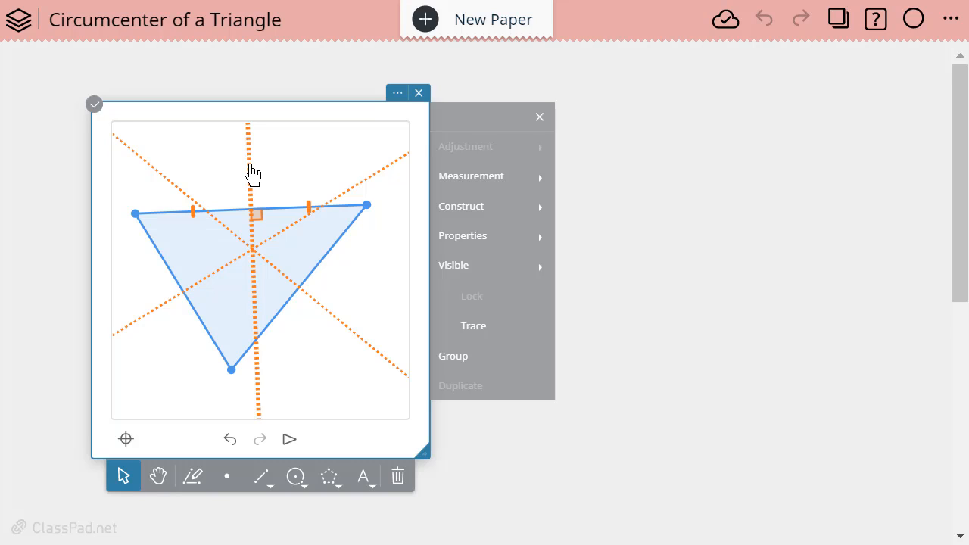
{"action": "left_click", "coordinate": [364, 181]}
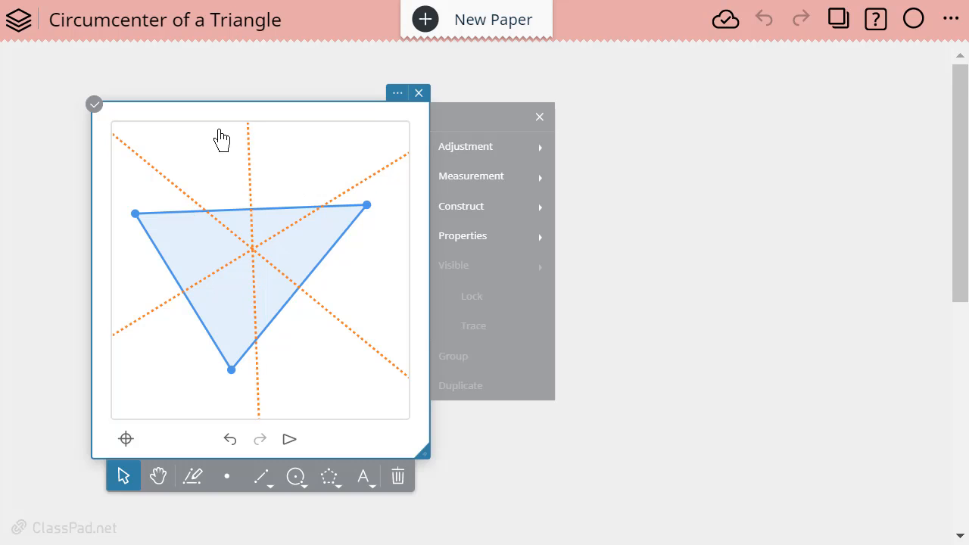
{"action": "left_click_drag", "start_coordinate": [120, 146], "coordinate": [284, 198]}
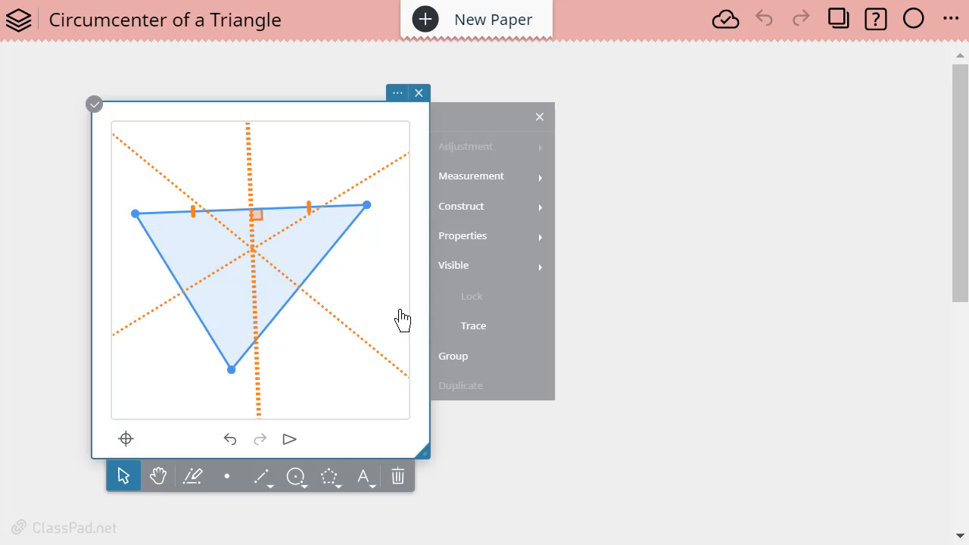
{"action": "left_click", "coordinate": [134, 135]}
{"action": "left_click_drag", "start_coordinate": [134, 135], "coordinate": [277, 201]}
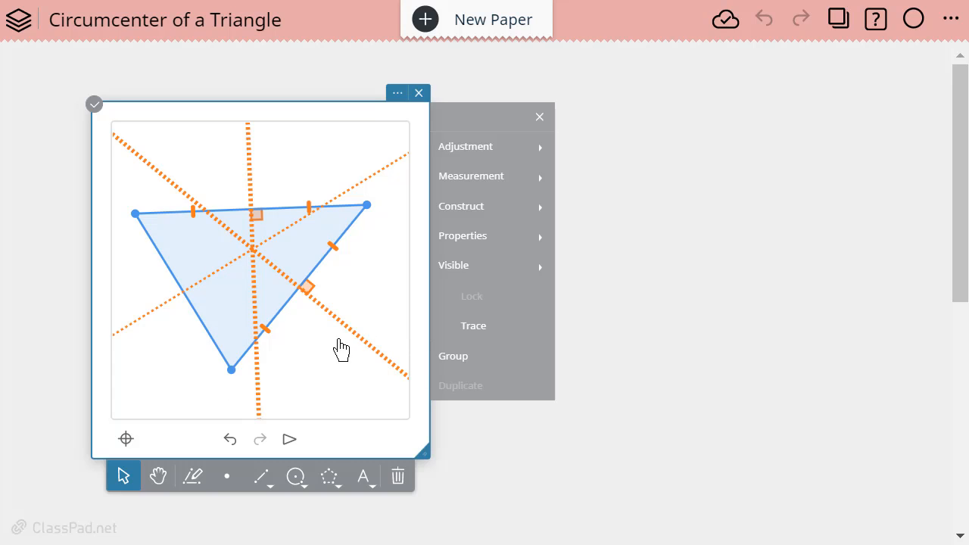
{"action": "left_click", "coordinate": [500, 223]}
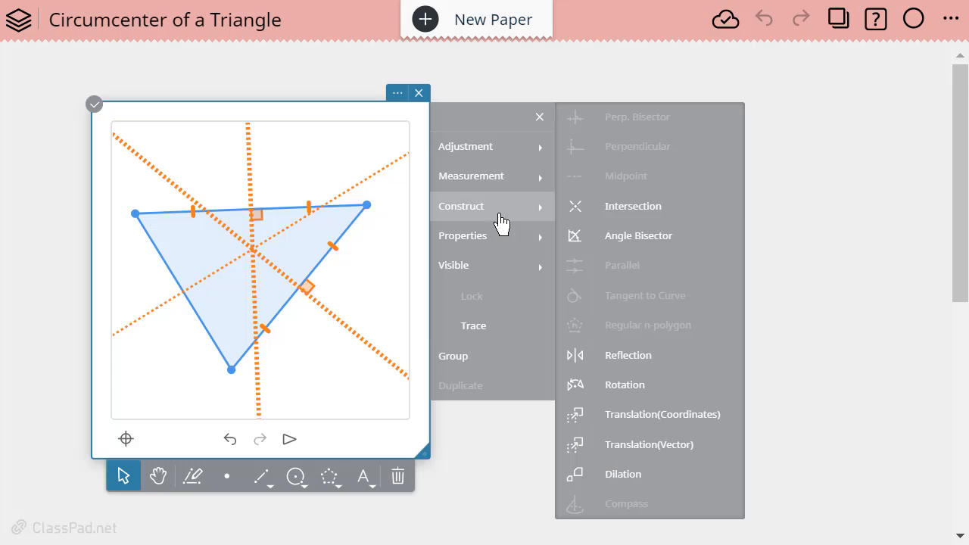
{"action": "left_click", "coordinate": [618, 220]}
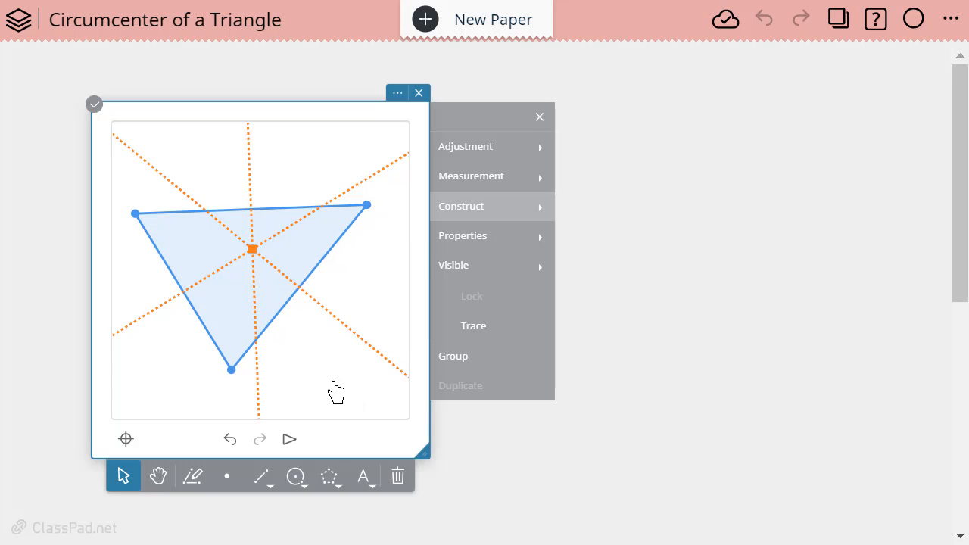
Show the label of the point where the perpendicular bisectors intersect
{"action": "left_click", "coordinate": [254, 255]}
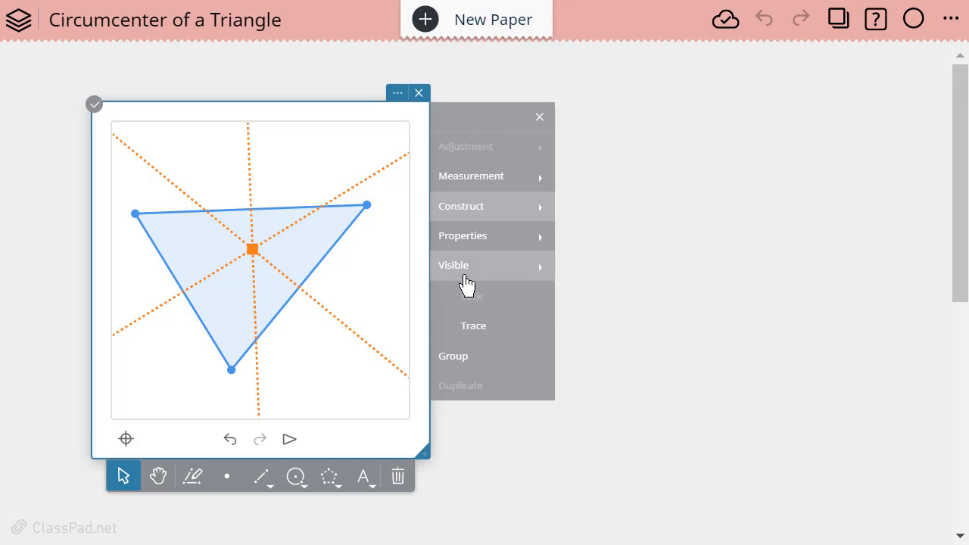
{"action": "mouse_move", "coordinate": [469, 279]}
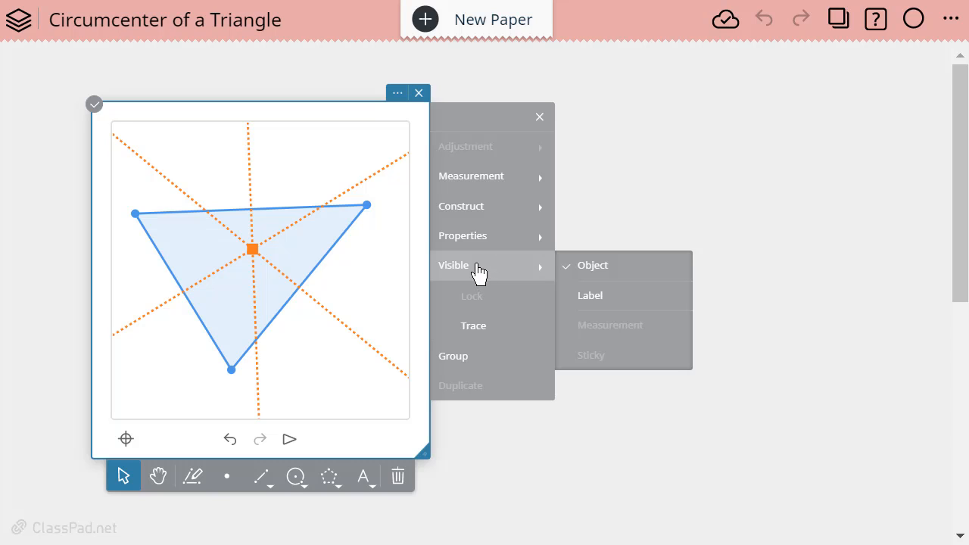
{"action": "left_click", "coordinate": [605, 296]}
{"action": "left_click", "coordinate": [334, 402]}
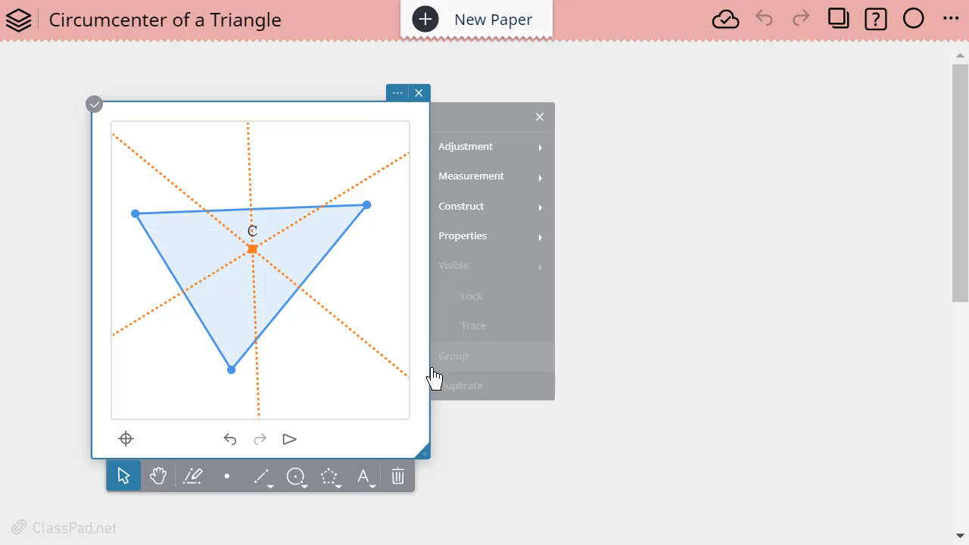
Widen the geometry paper and reshape the triangle by moving its upper-left vertex through obtuse and nearly right-angled positions
{"action": "left_click_drag", "start_coordinate": [429, 368], "coordinate": [658, 389]}
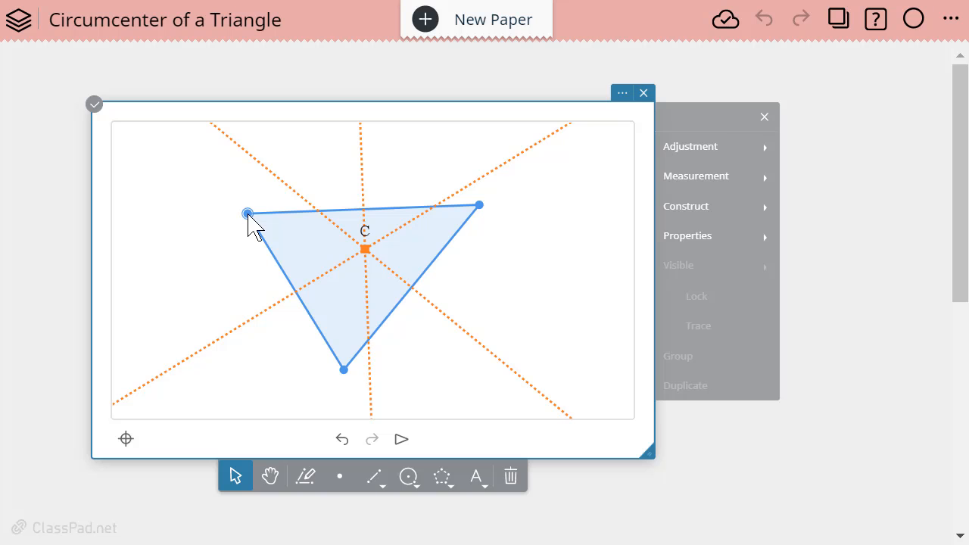
{"action": "left_click_drag", "start_coordinate": [247, 215], "coordinate": [418, 134]}
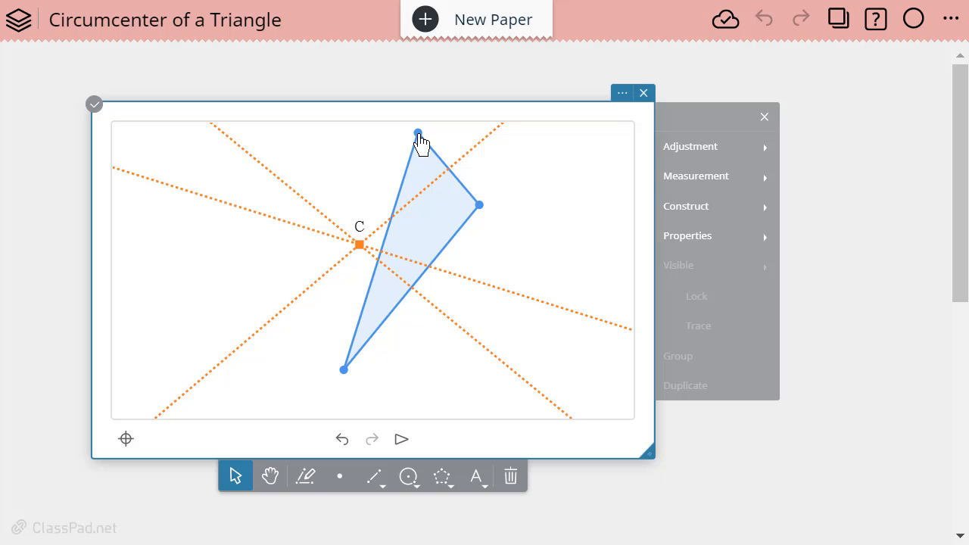
{"action": "left_click_drag", "start_coordinate": [418, 134], "coordinate": [233, 281]}
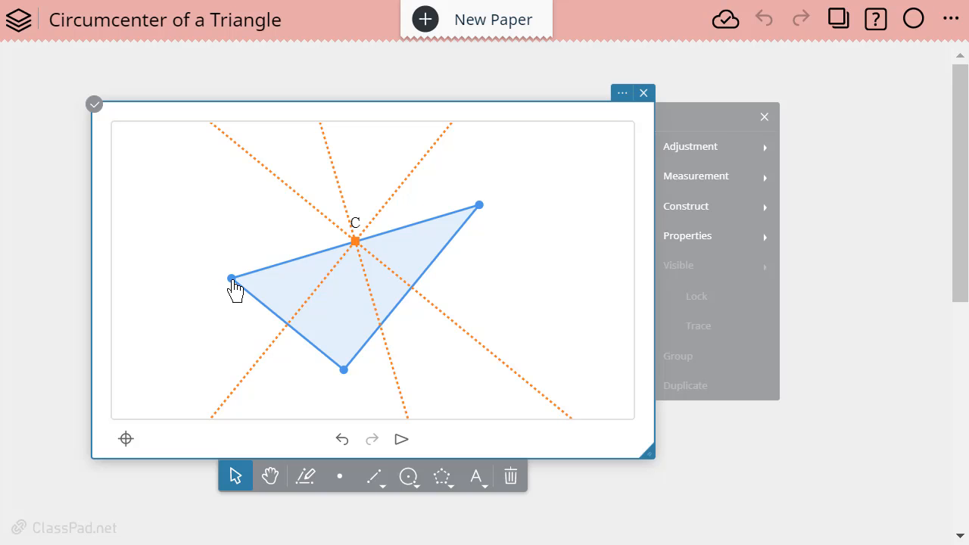
{"action": "left_click_drag", "start_coordinate": [232, 280], "coordinate": [203, 241]}
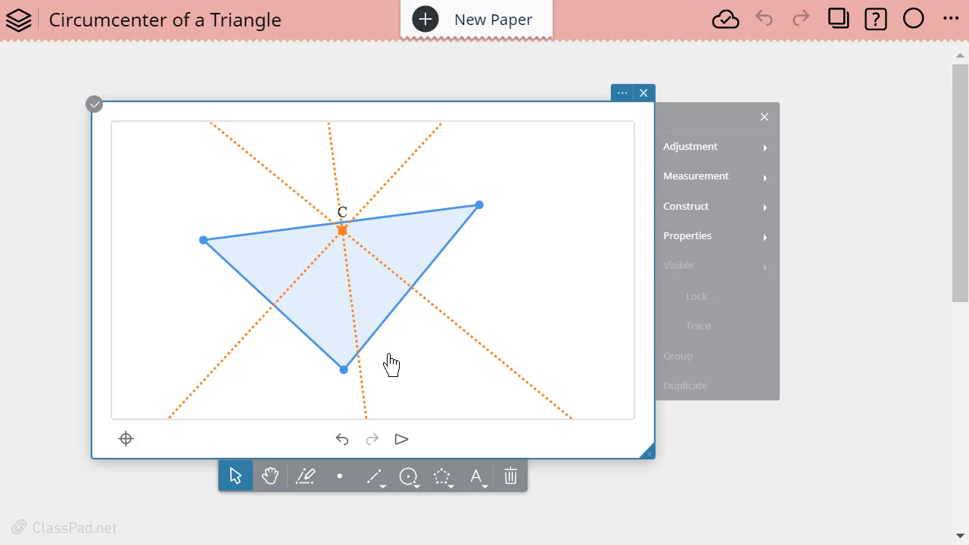
Move the triangle's lowest vertex up to make it obtuse and group the three perpendicular bisectors
{"action": "left_click_drag", "start_coordinate": [343, 370], "coordinate": [335, 297]}
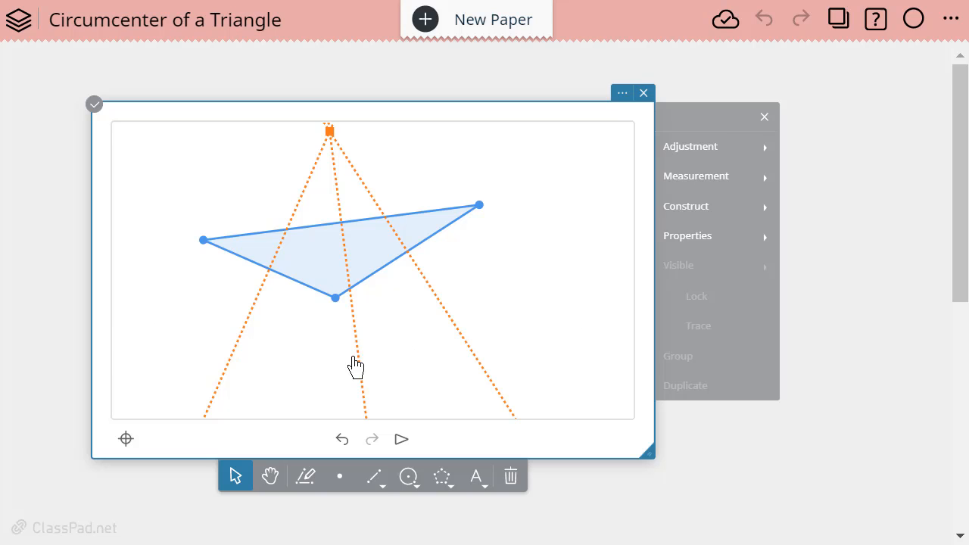
{"action": "left_click_drag", "start_coordinate": [206, 332], "coordinate": [531, 402]}
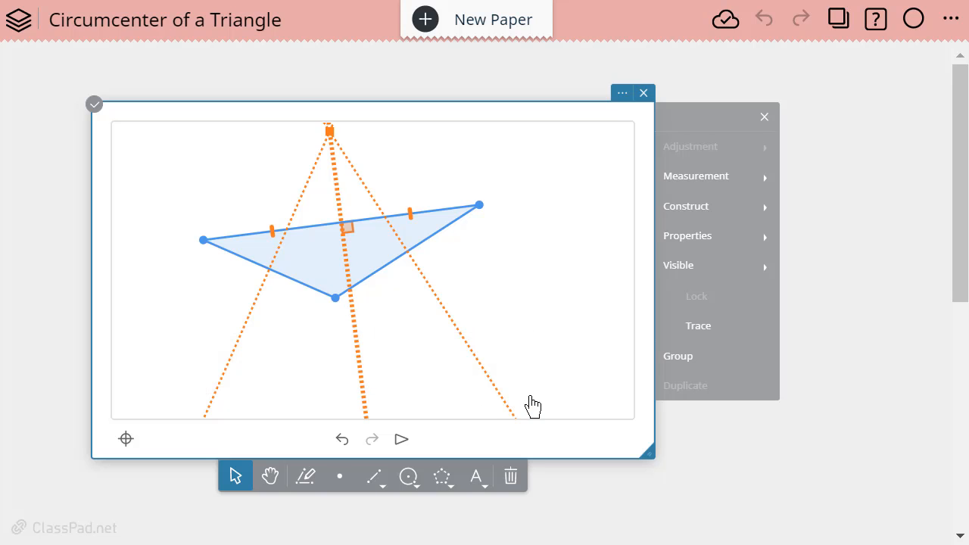
{"action": "left_click", "coordinate": [182, 332]}
{"action": "left_click_drag", "start_coordinate": [165, 303], "coordinate": [568, 419]}
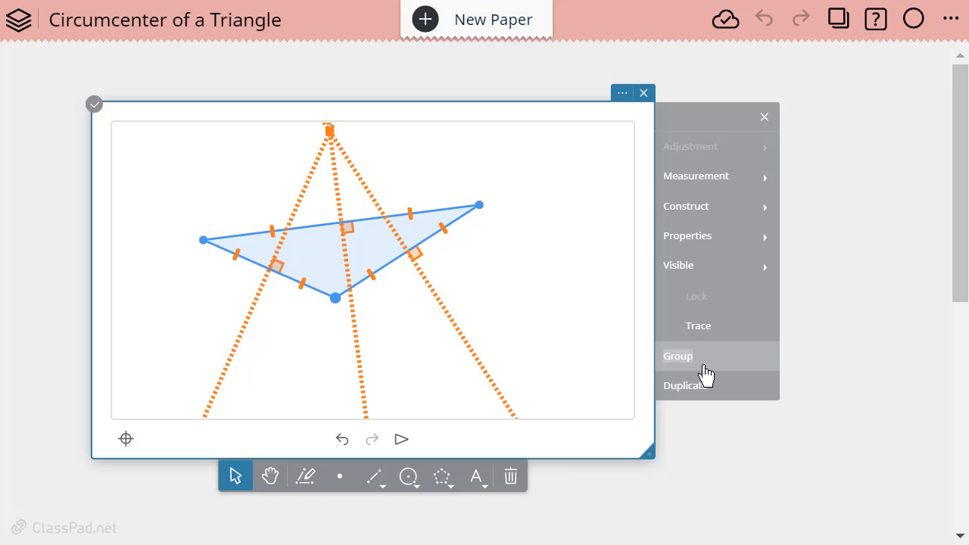
{"action": "left_click", "coordinate": [680, 372]}
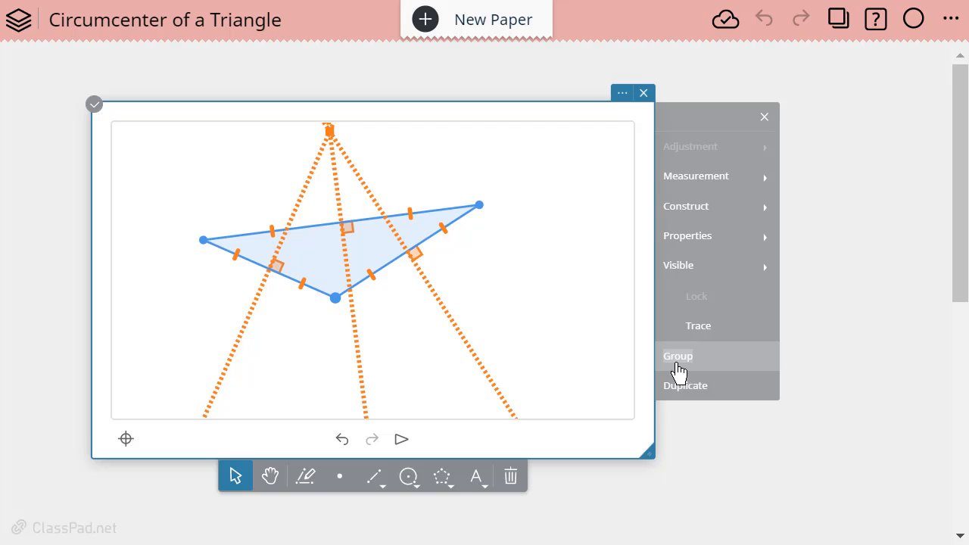
{"action": "left_click", "coordinate": [679, 372]}
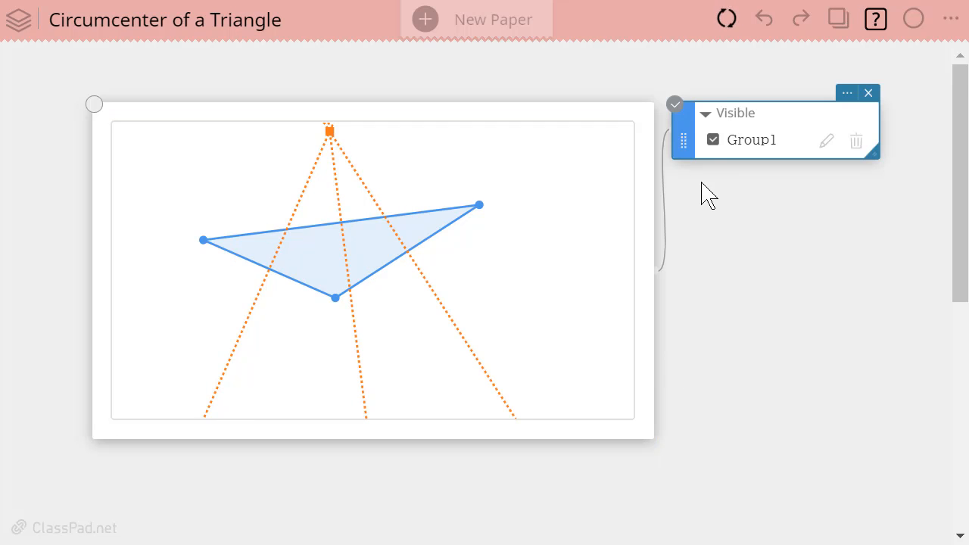
Colour the new group's entry in the visibility list orange
{"action": "left_click", "coordinate": [683, 138]}
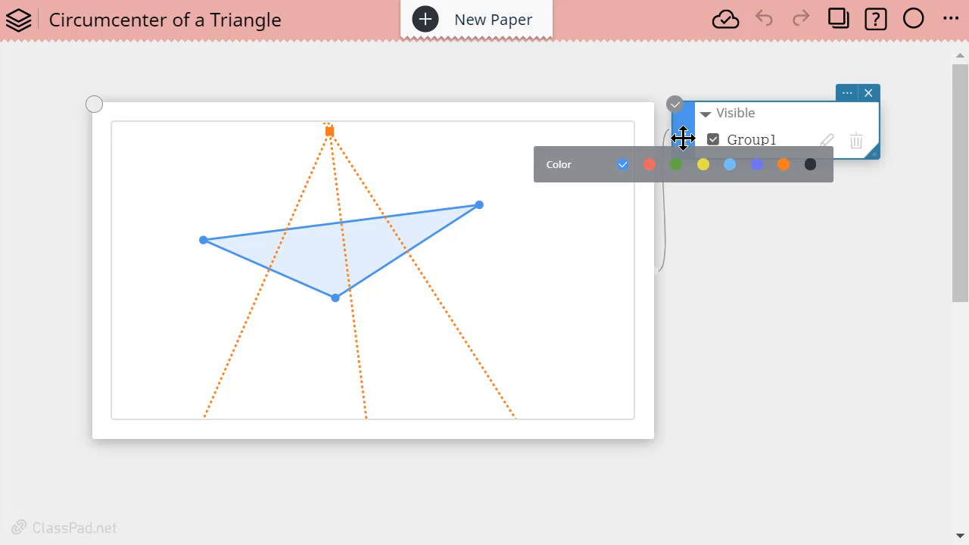
{"action": "left_click", "coordinate": [784, 165]}
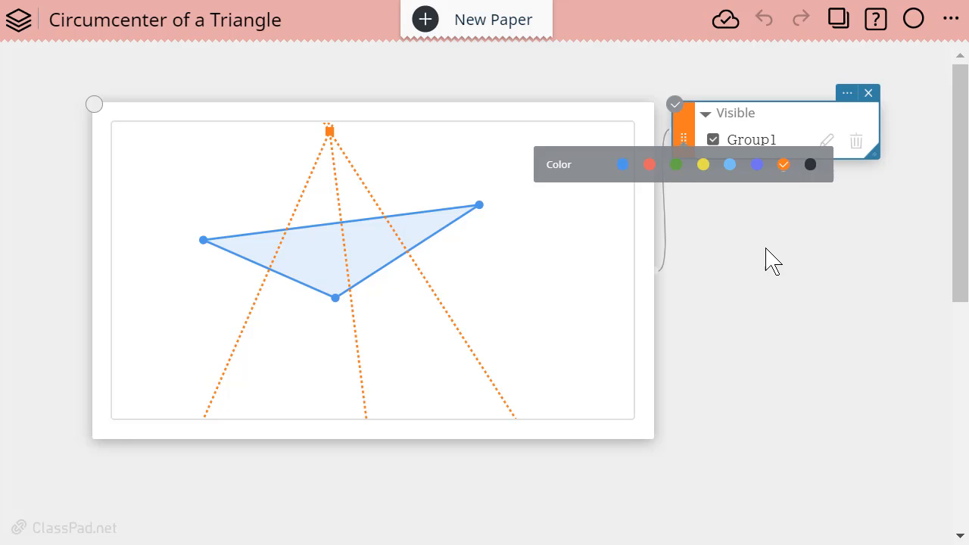
{"action": "left_click", "coordinate": [808, 242]}
{"action": "left_click", "coordinate": [728, 150]}
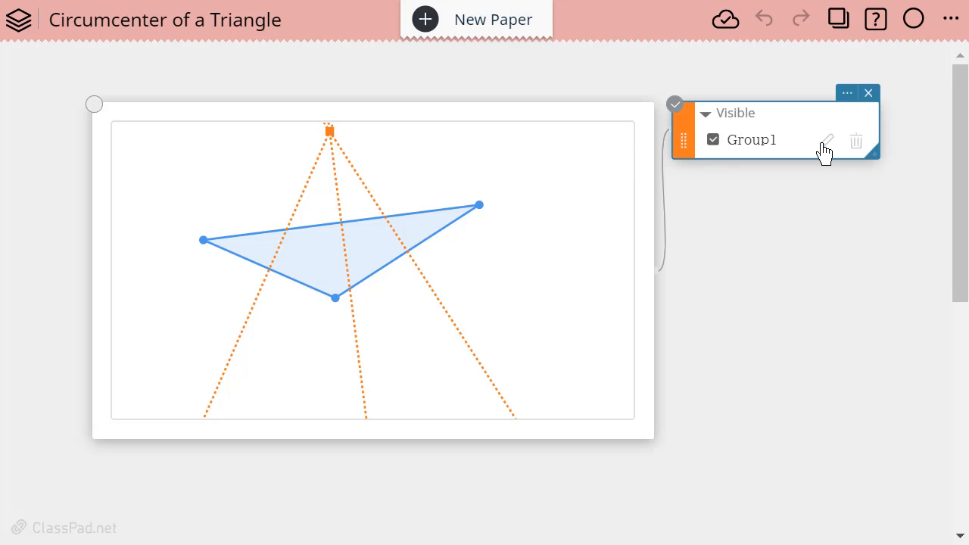
Rename the group as Perpendicular Bisectors
{"action": "left_click", "coordinate": [828, 150]}
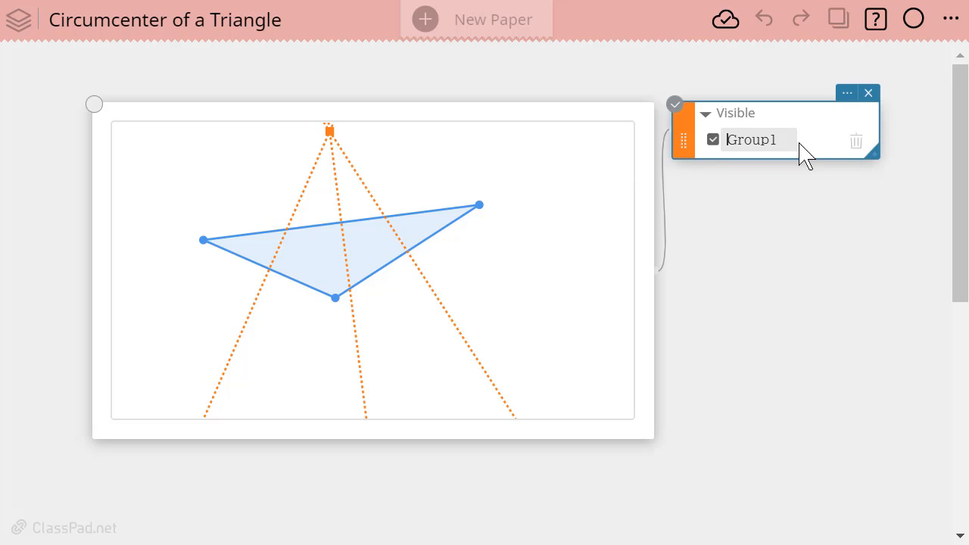
{"action": "left_click_drag", "start_coordinate": [783, 140], "coordinate": [726, 152]}
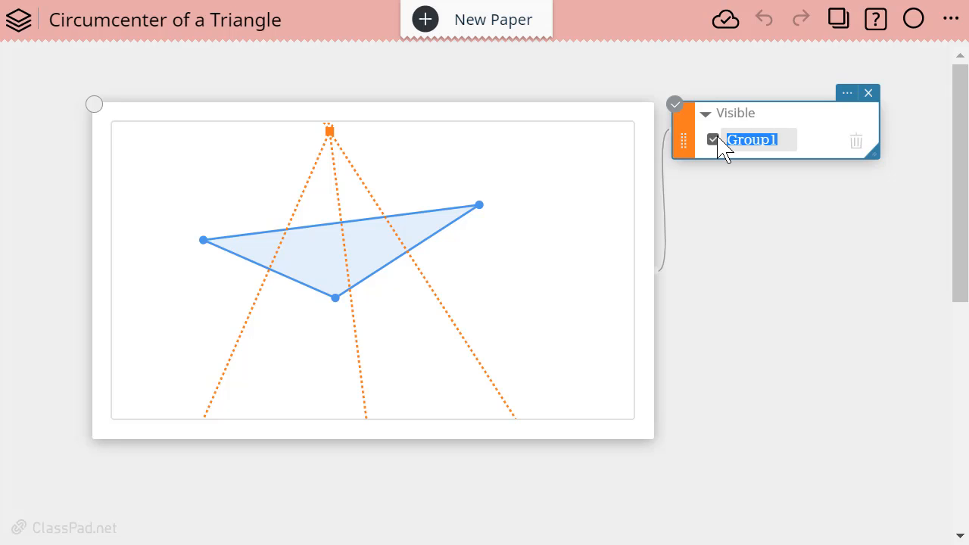
{"action": "type", "text": "Perpend"}
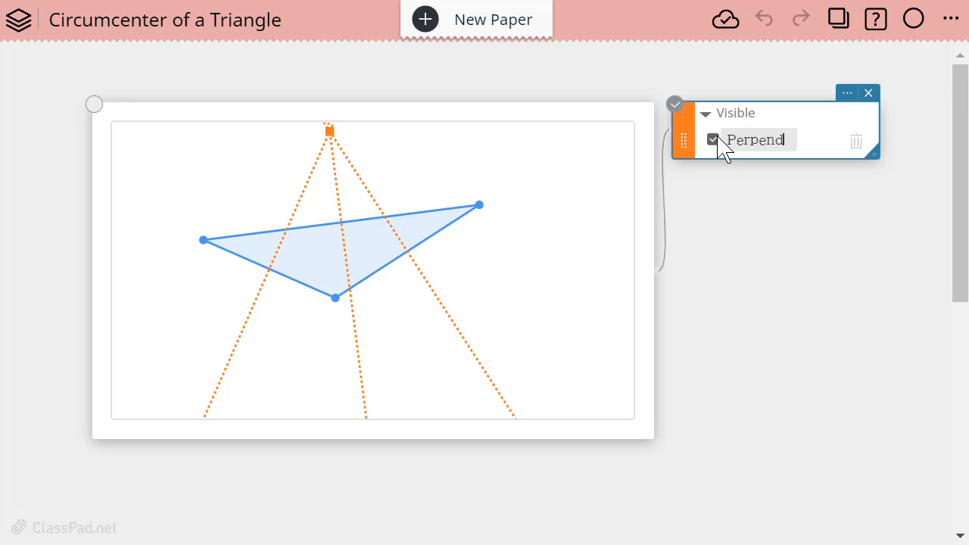
{"action": "type", "text": "icular Bise"}
{"action": "type", "text": "ctors"}
{"action": "left_click", "coordinate": [895, 143]}
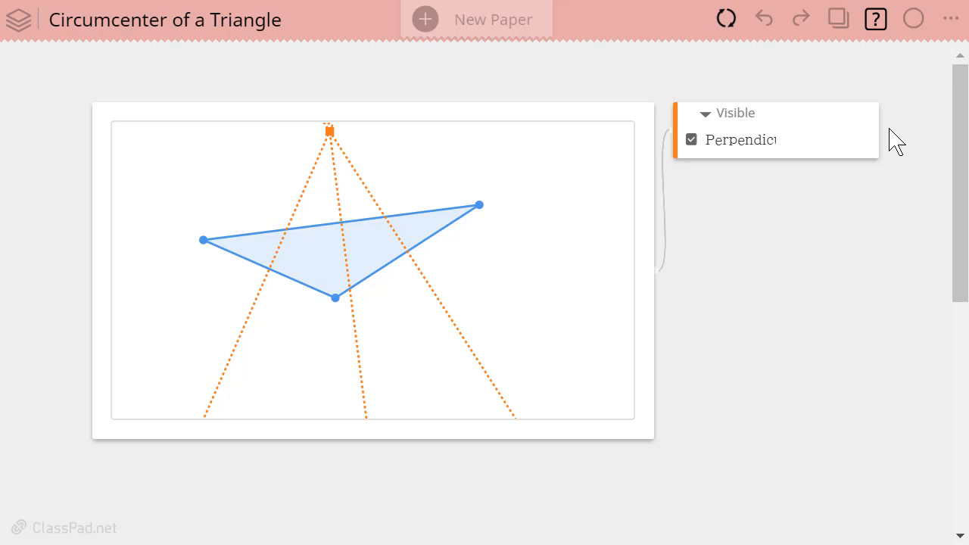
Move the geometry paper down and widen the visibility list until the full group name fits
{"action": "left_click", "coordinate": [871, 136]}
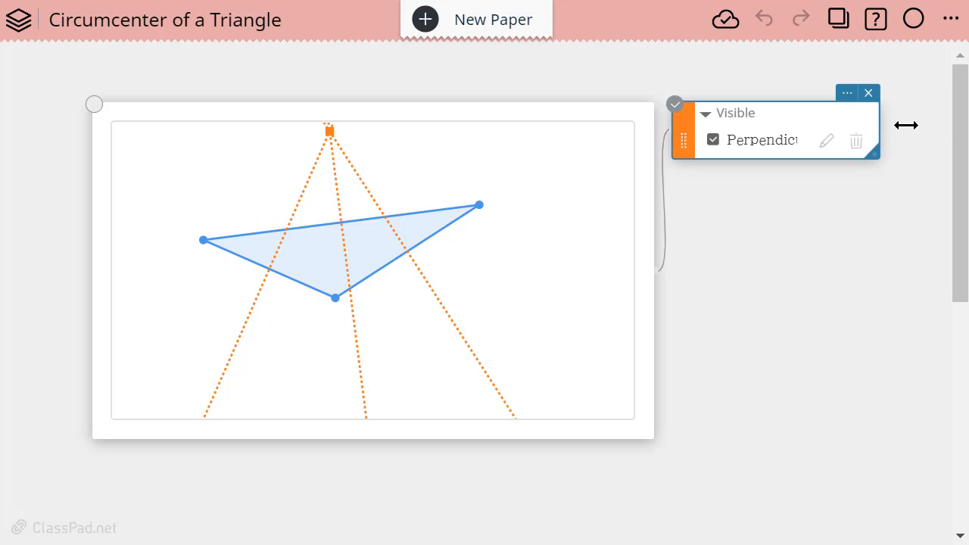
{"action": "left_click_drag", "start_coordinate": [906, 125], "coordinate": [943, 128]}
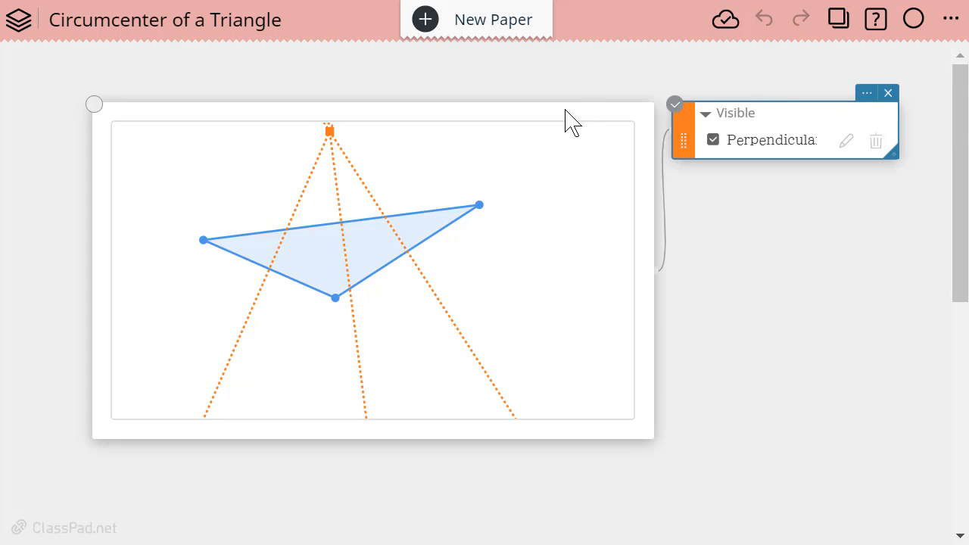
{"action": "left_click_drag", "start_coordinate": [572, 121], "coordinate": [534, 216]}
{"action": "left_click_drag", "start_coordinate": [768, 104], "coordinate": [655, 85]}
{"action": "left_click_drag", "start_coordinate": [785, 119], "coordinate": [907, 119]}
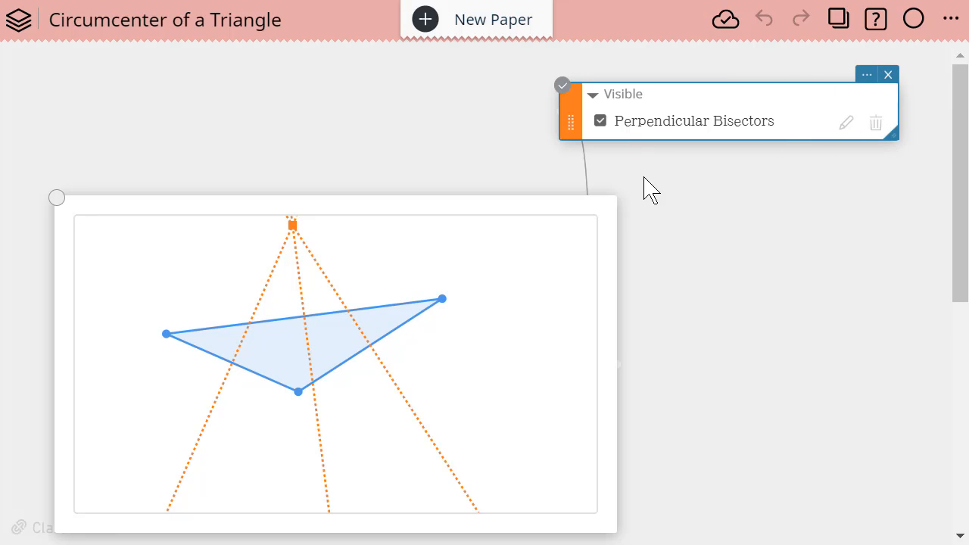
Hide the perpendicular bisectors and move the triangle's upper-right vertex inward to make the triangle acute
{"action": "left_click", "coordinate": [601, 123]}
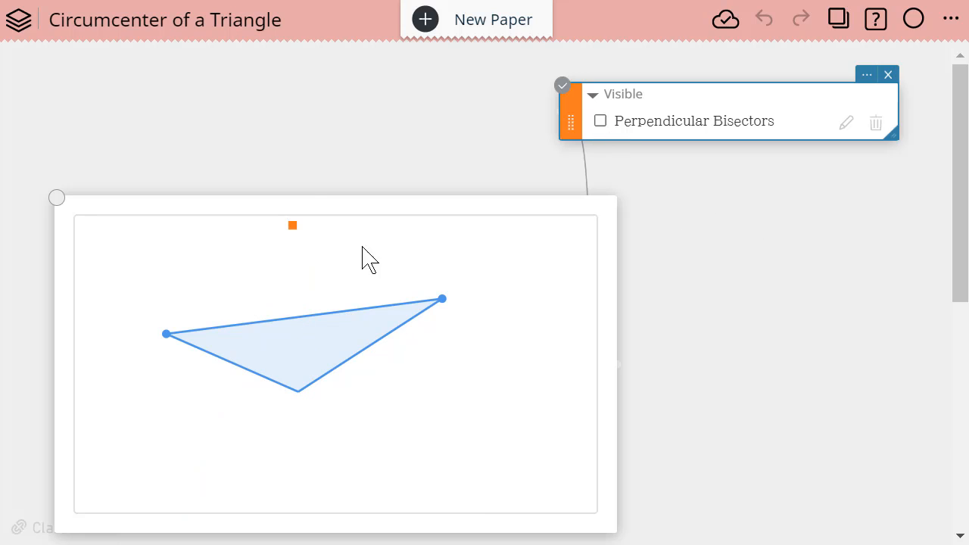
{"action": "left_click", "coordinate": [444, 306]}
{"action": "left_click_drag", "start_coordinate": [444, 305], "coordinate": [299, 267]}
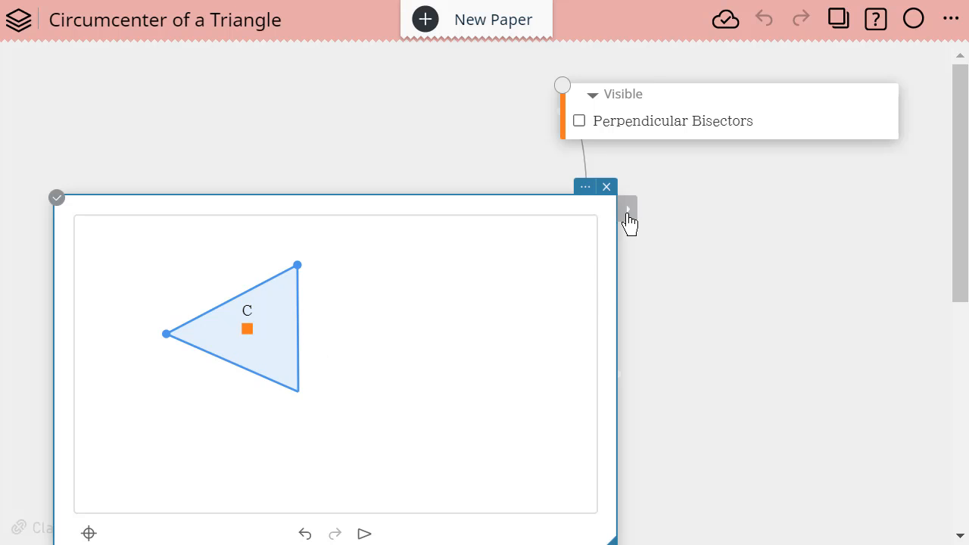
Create a second group for circumcenter C and colour its visibility entry orange
{"action": "left_click", "coordinate": [628, 212]}
{"action": "left_click", "coordinate": [654, 455]}
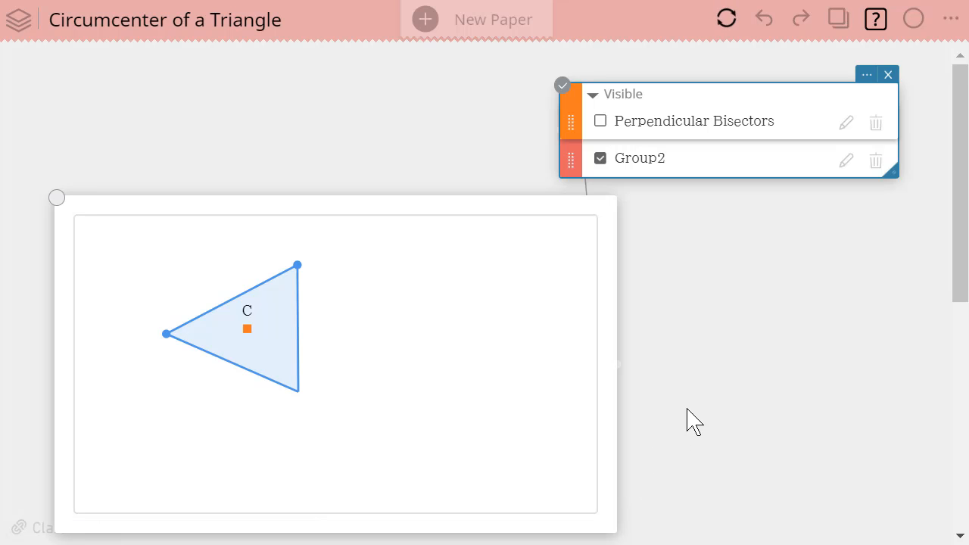
{"action": "left_click", "coordinate": [570, 162]}
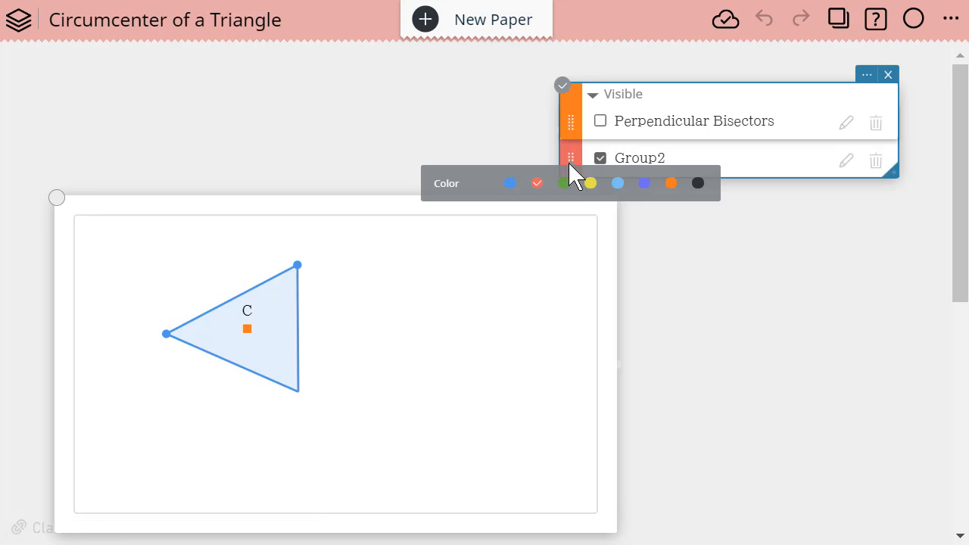
{"action": "left_click", "coordinate": [671, 183]}
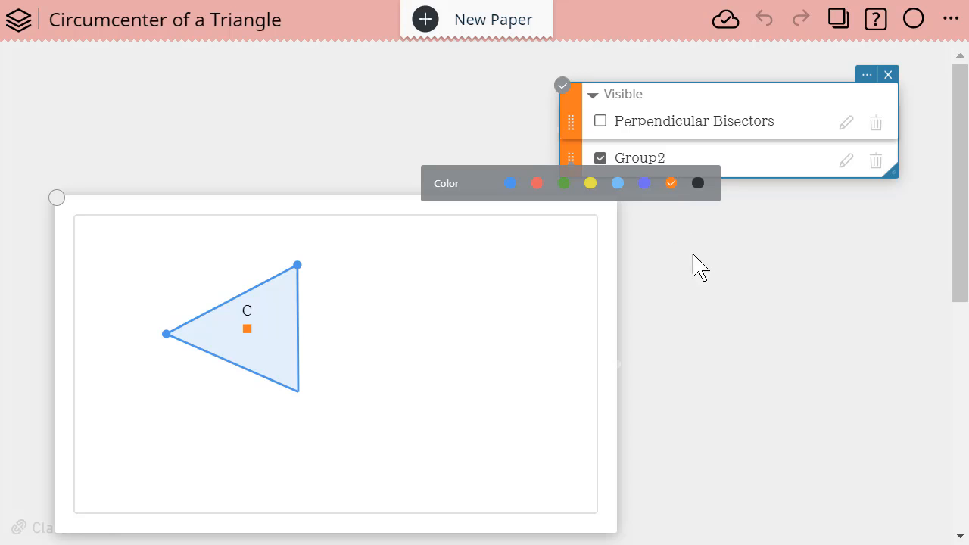
Rename the second group as Circumcenter
{"action": "left_click", "coordinate": [846, 161]}
{"action": "left_click_drag", "start_coordinate": [700, 158], "coordinate": [626, 159]}
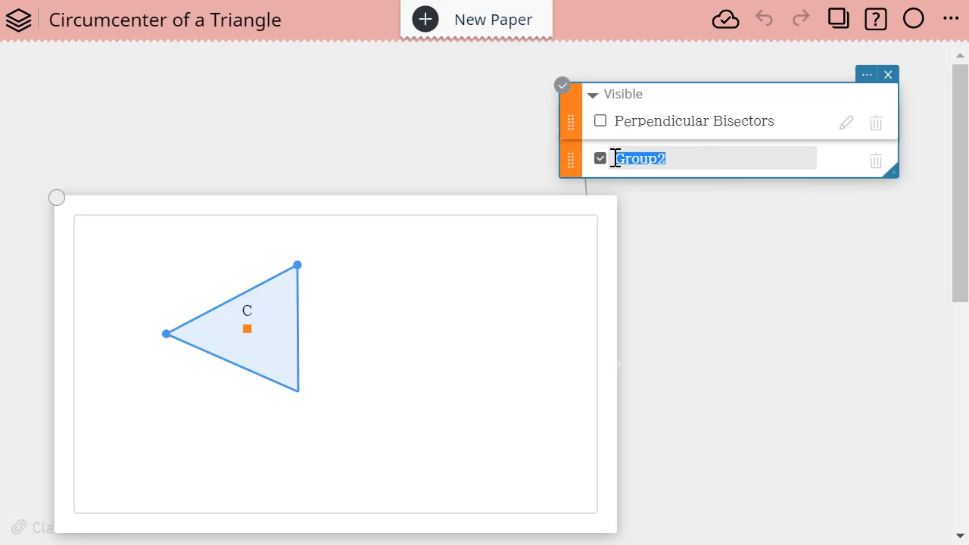
{"action": "type", "text": "Circumcenter"}
{"action": "left_click", "coordinate": [735, 342]}
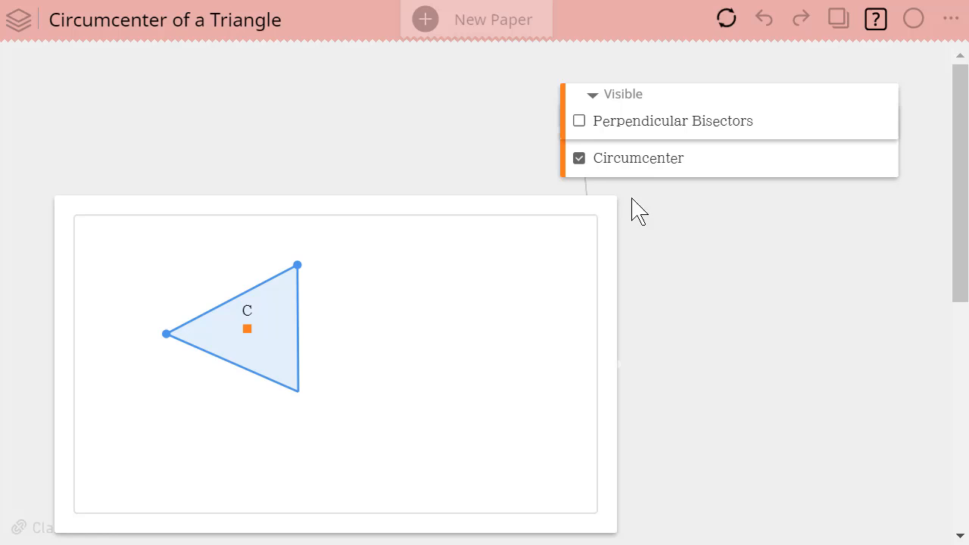
Hide the Circumcenter group, show both it and the Perpendicular Bisectors group, and select the geometry paper
{"action": "left_click", "coordinate": [580, 162]}
{"action": "left_click", "coordinate": [600, 159]}
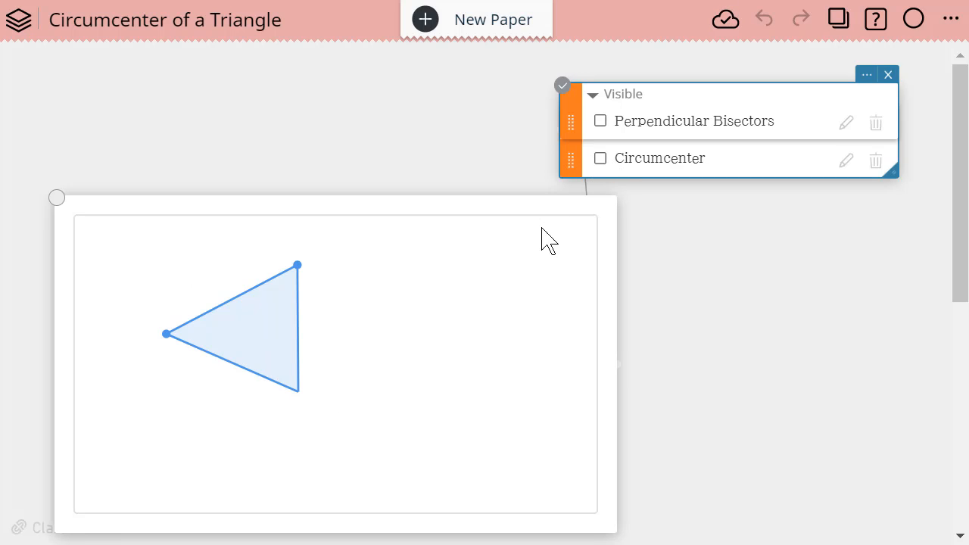
{"action": "left_click", "coordinate": [600, 121]}
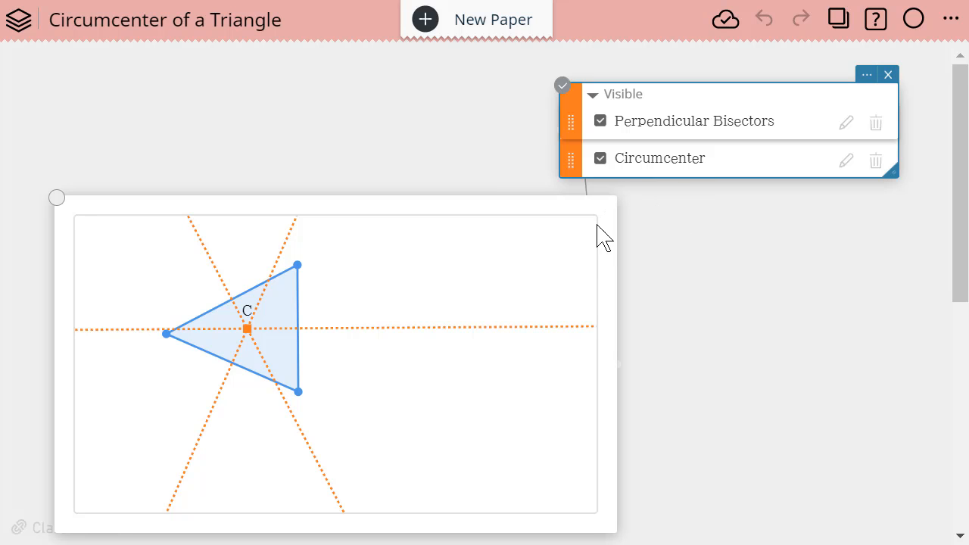
{"action": "left_click", "coordinate": [584, 250]}
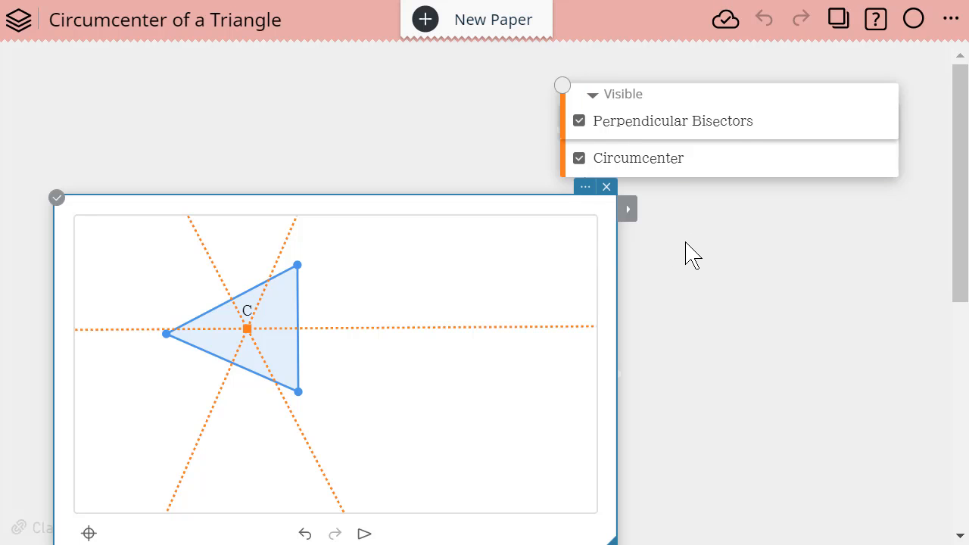